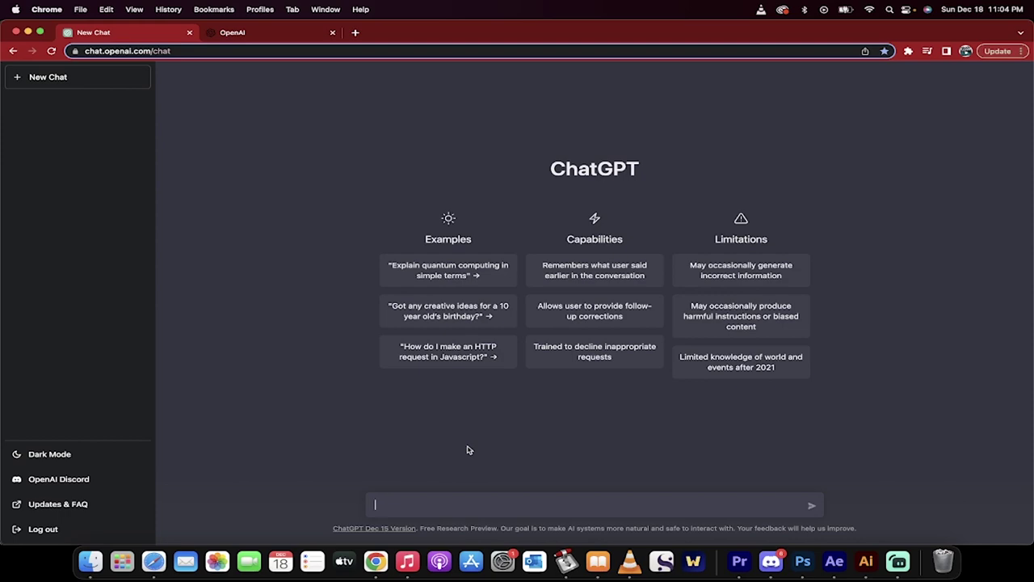
- View the OpenAI home page down to its footer links
left_click(265, 34)
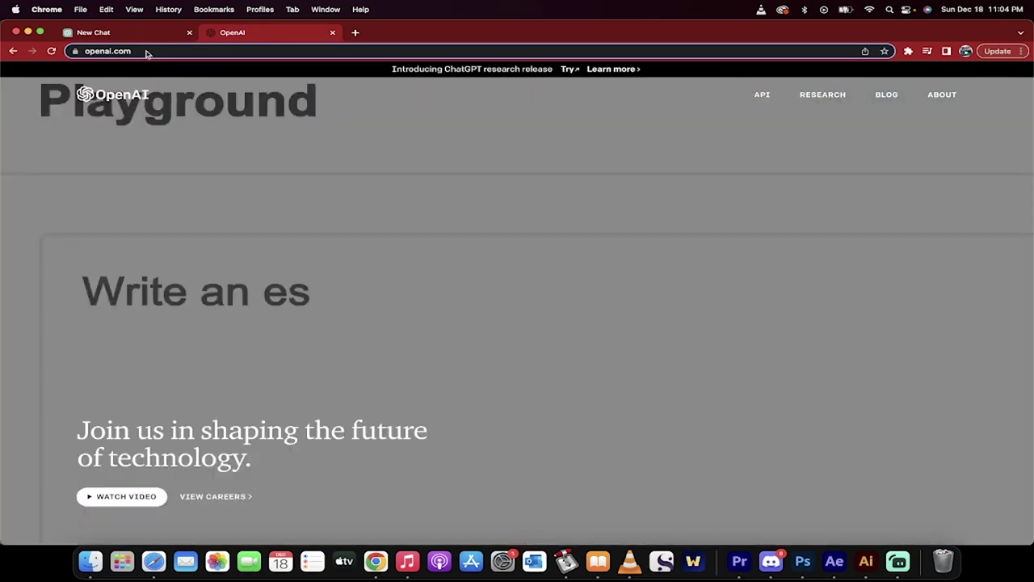
scroll(192, 310, "down", 2)
scroll(190, 307, "up", 1)
scroll(194, 316, "down", 5)
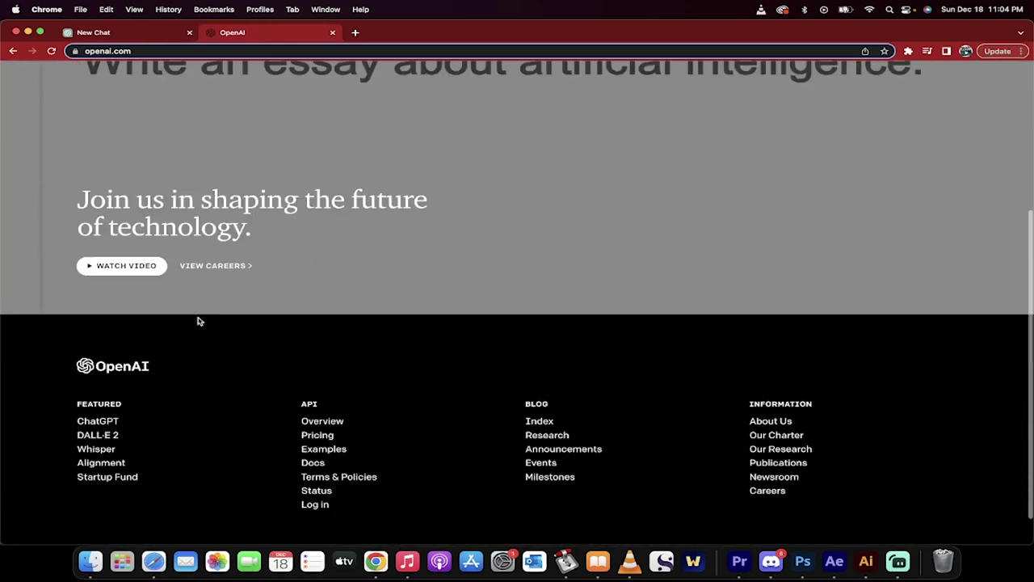
- Return to the ChatGPT chat and submit the prompt "write an out of office responder email from december 24 to december 31"
left_click(129, 34)
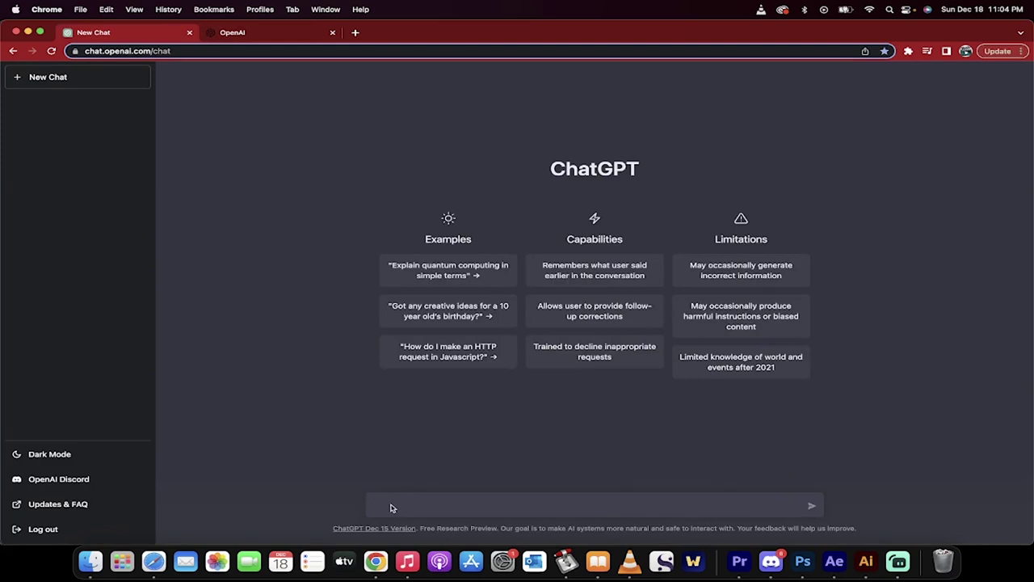
type("write an out of office responder email from dec")
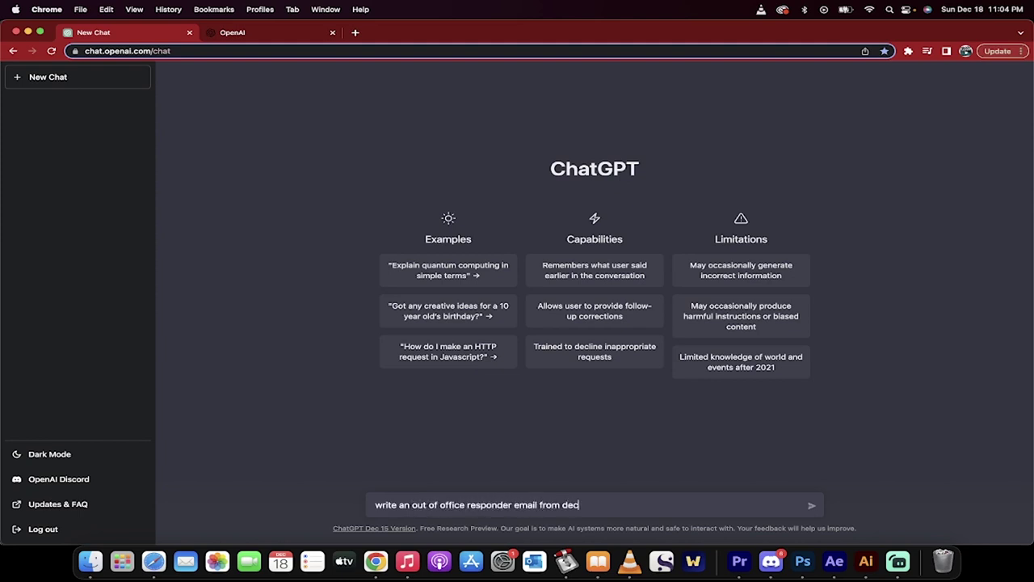
type("ember")
key("BackSpace")
key("BackSpace")
key("BackSpace")
key("BackSpace")
key("BackSpace")
key("BackSpace")
type("mber 24 to december ")
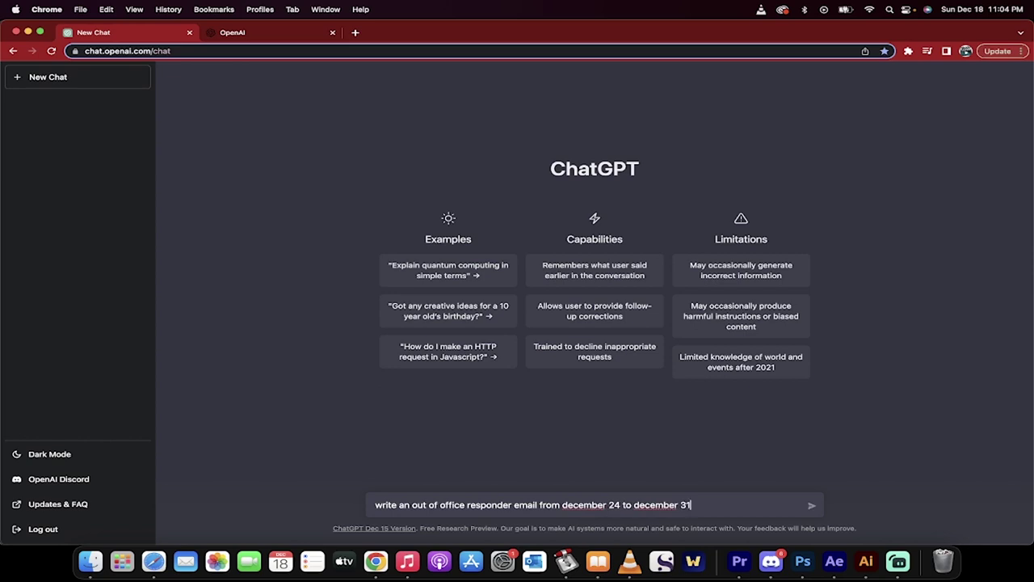
type("31")
key("Return")
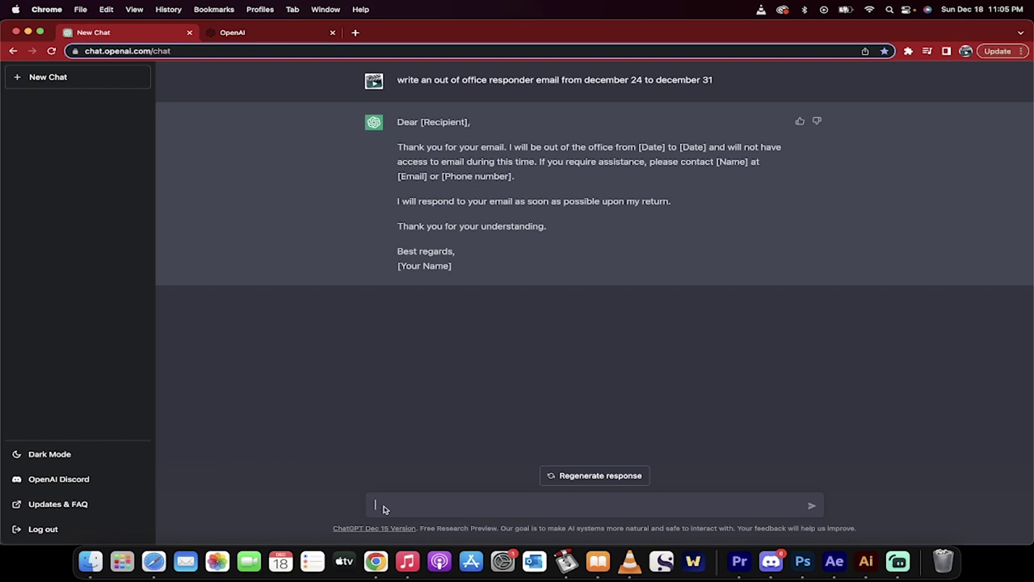
- Submit the prompt "write an acceptance letter to disneyland thanking them for approving my job application"
type("write an acceptance letter to disn")
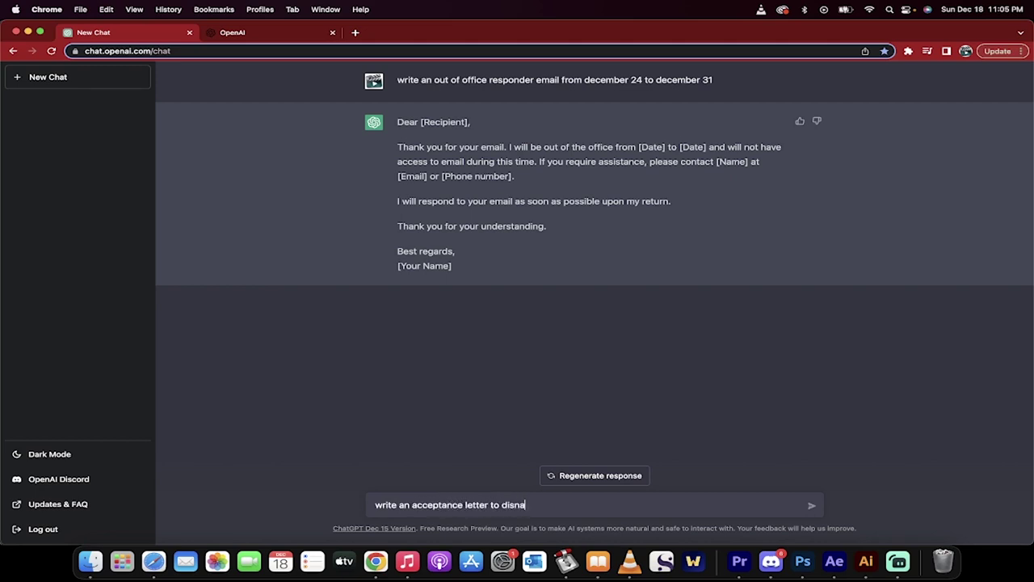
type("eyland")
type(", ")
type("tan")
type("anking them for ")
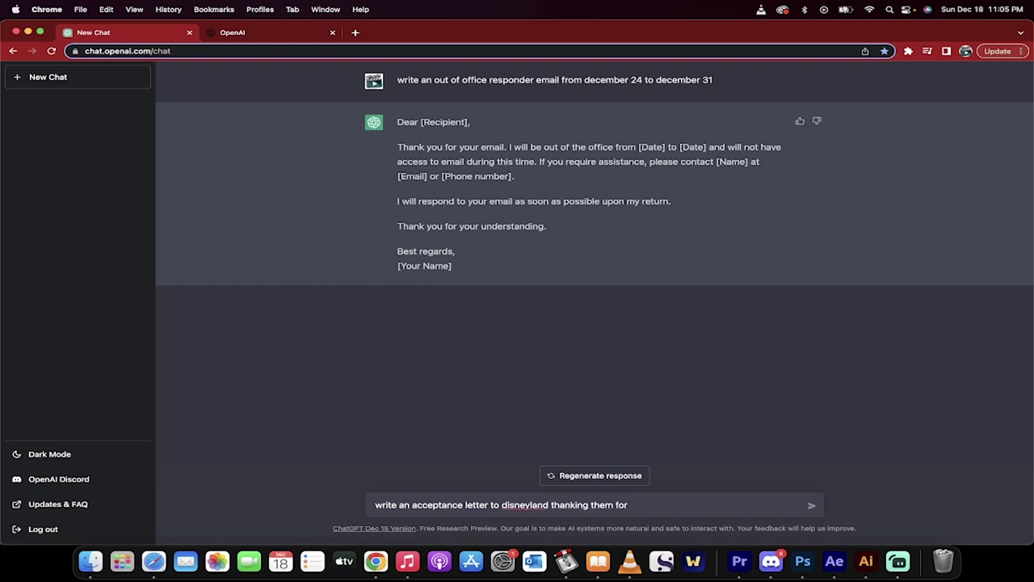
type("approving my job application")
key("Return")
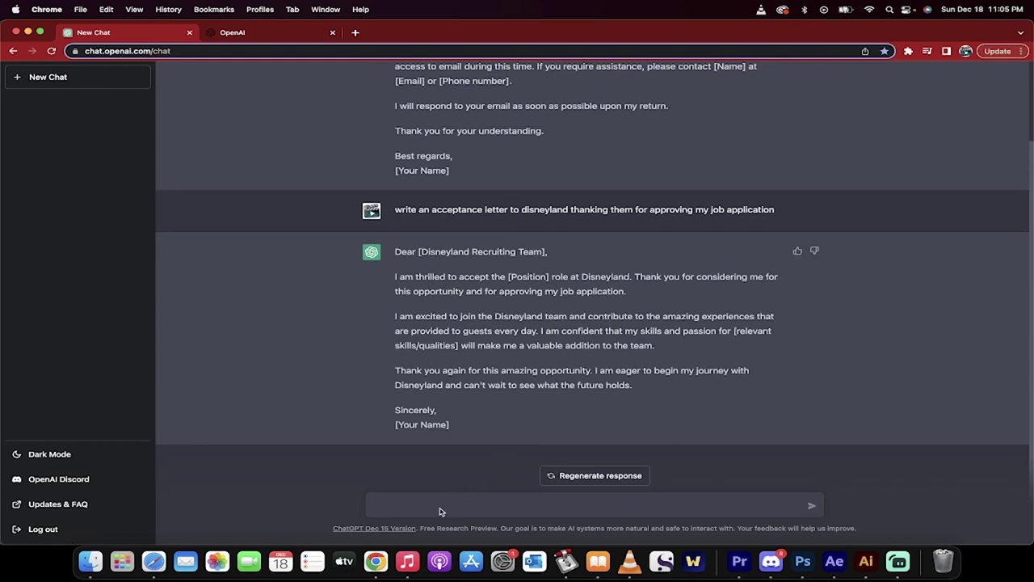
- Submit the prompt "write a business case for using social media for our small business."
type("er")
type("write a business c")
type("ase for ")
type("using social media ")
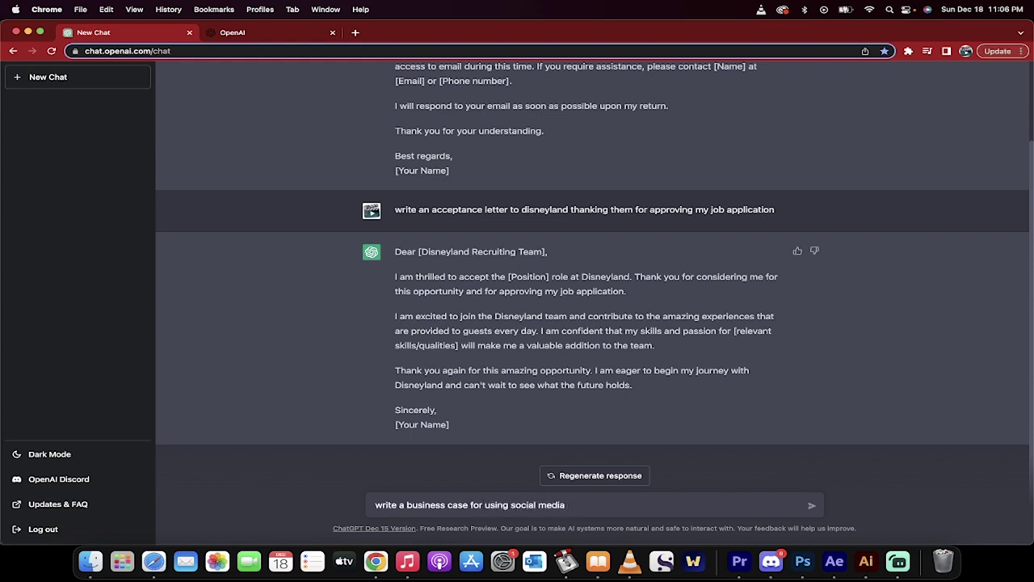
type("for our small business.  Ple")
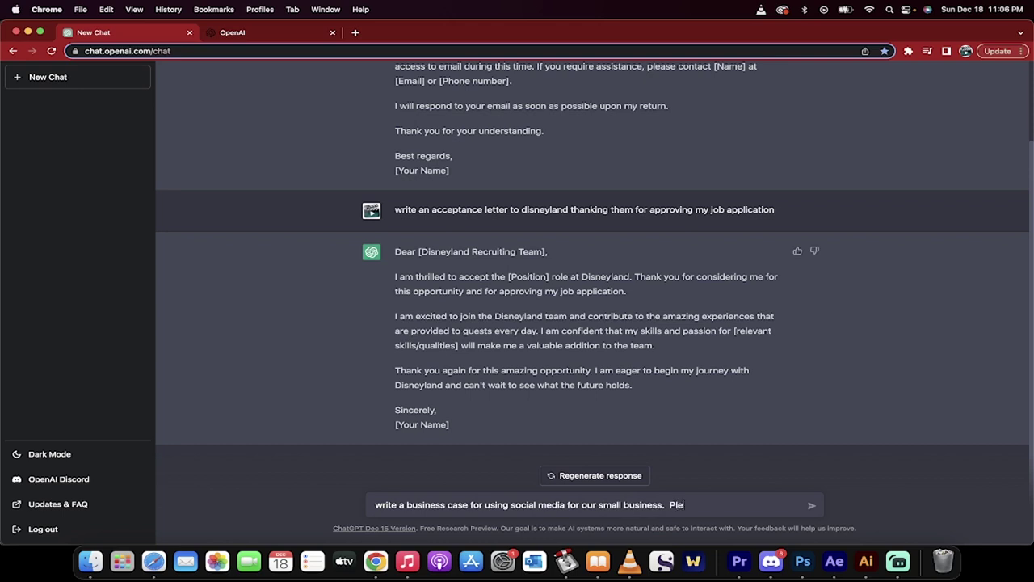
type("ailed vrerion")
key("BackSpace")
key("BackSpace")
key("BackSpace")
key("BackSpace")
key("BackSpace")
key("BackSpace")
key("BackSpace")
key("BackSpace")
key("BackSpace")
key("BackSpace")
key("BackSpace")
key("Return")
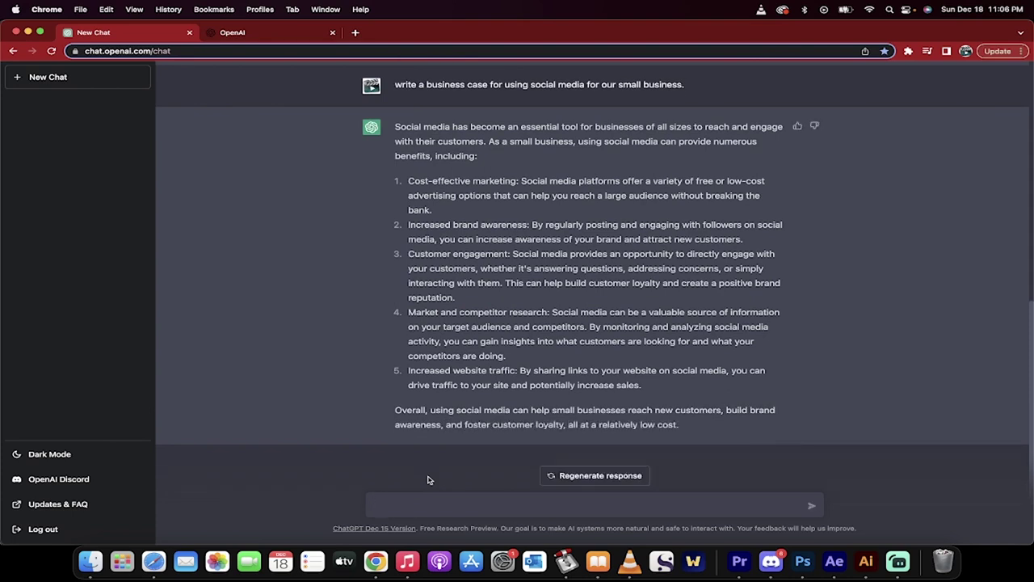
- Ask for more detail on the social media business case with the follow-up prompt "elaborate"
left_click(443, 499)
type("elaborate")
key("Return")
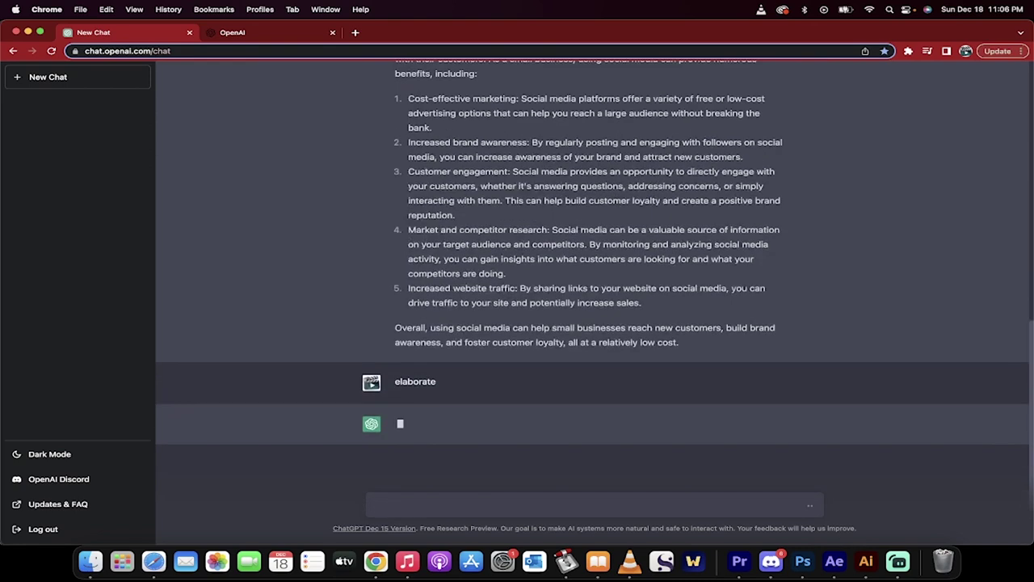